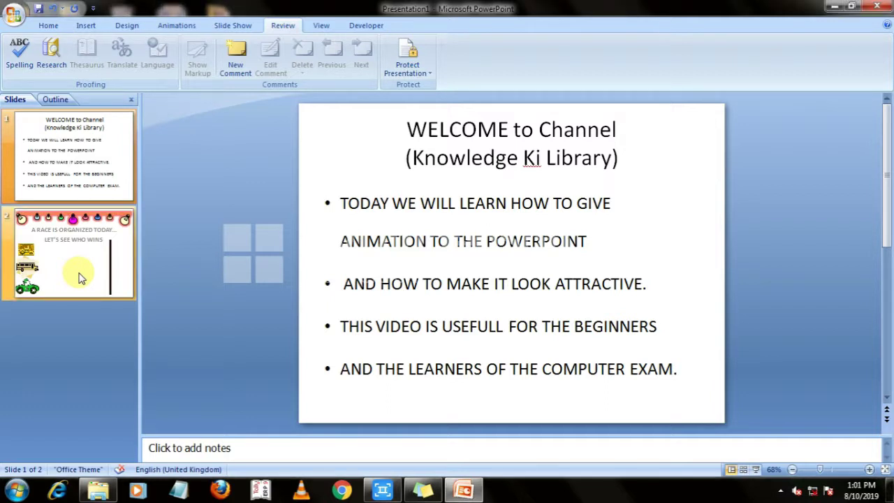
Open slide 2, which shows the tractor, bus and green car facing the finish line.
{"action": "left_click", "coordinate": [79, 278]}
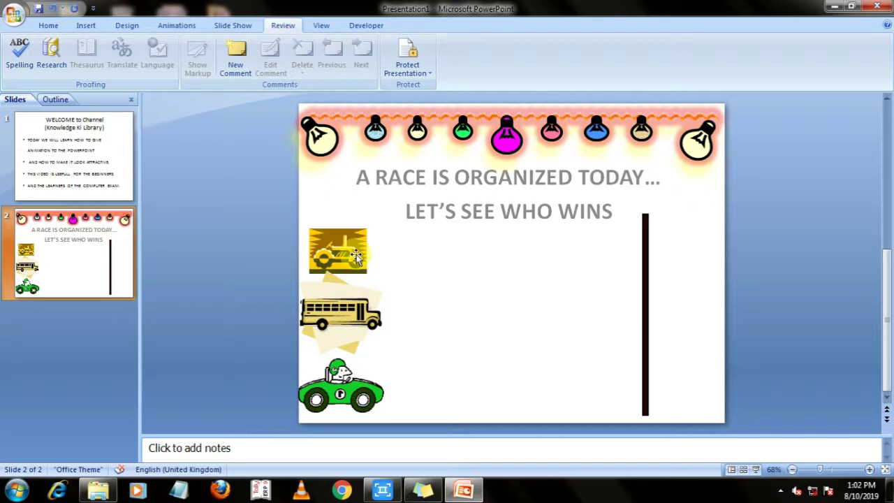
Show the Animations ribbon and the Custom Animation pane listing slide 2's three existing effects.
{"action": "left_click", "coordinate": [188, 26]}
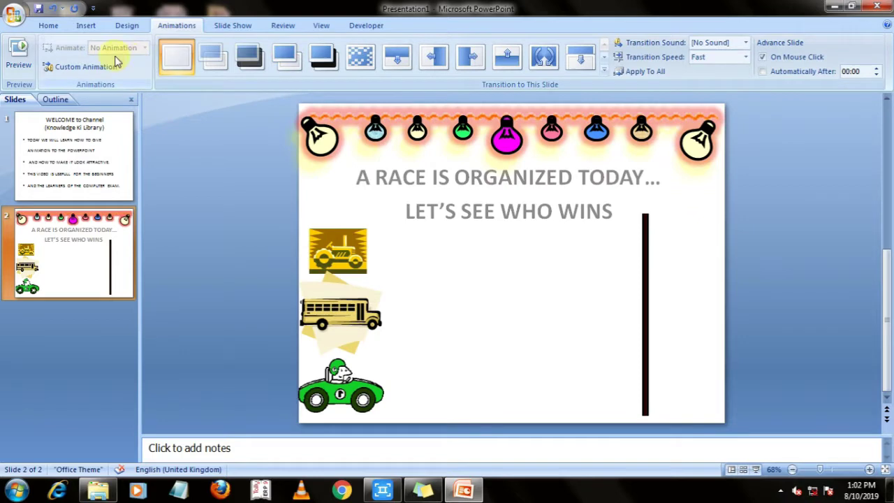
{"action": "left_click", "coordinate": [106, 67]}
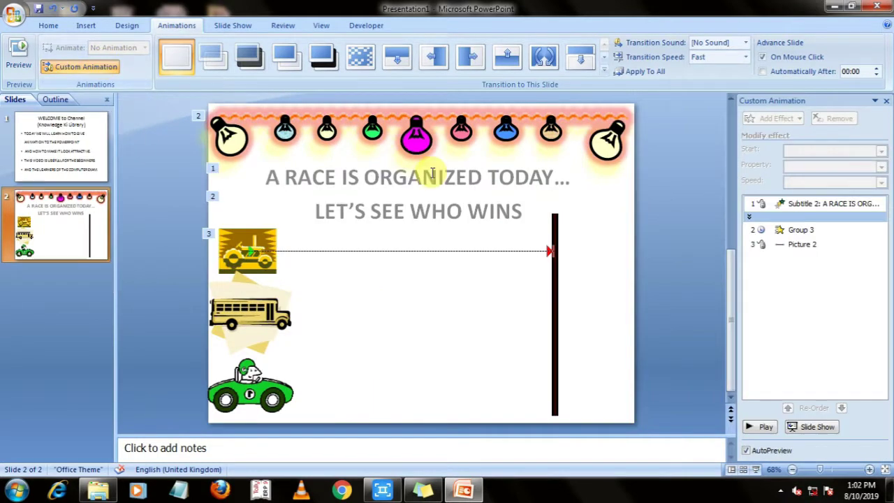
Delete the tractor's motion path, the bulbs' Flash Bulb and the title's Color Typewriter effects.
{"action": "left_click", "coordinate": [436, 249]}
{"action": "key", "text": "Delete"}
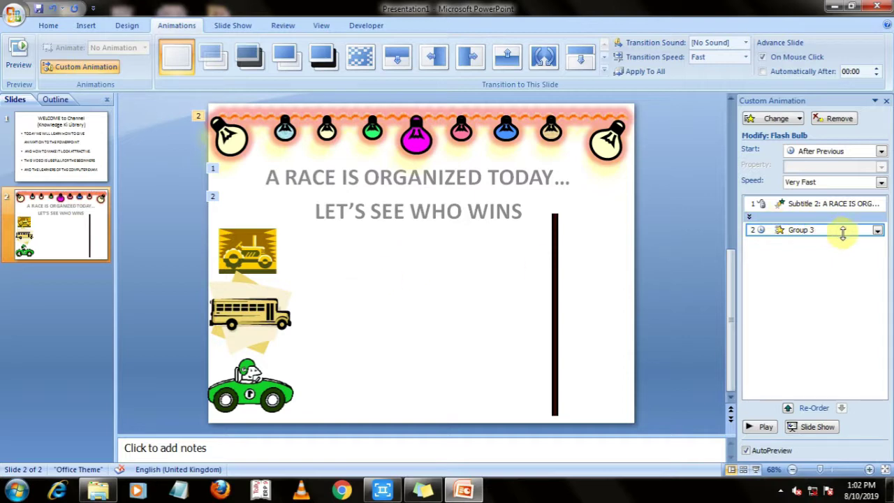
{"action": "left_click", "coordinate": [877, 229]}
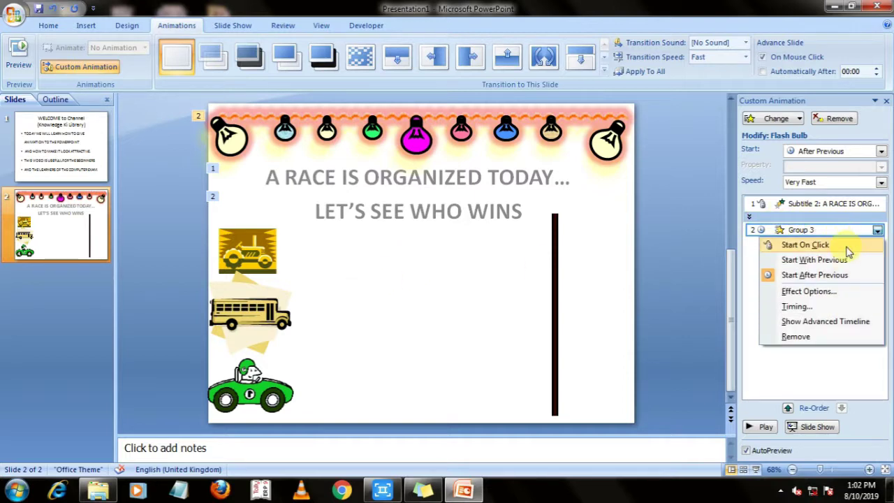
{"action": "left_click", "coordinate": [796, 335]}
{"action": "right_click", "coordinate": [824, 202]}
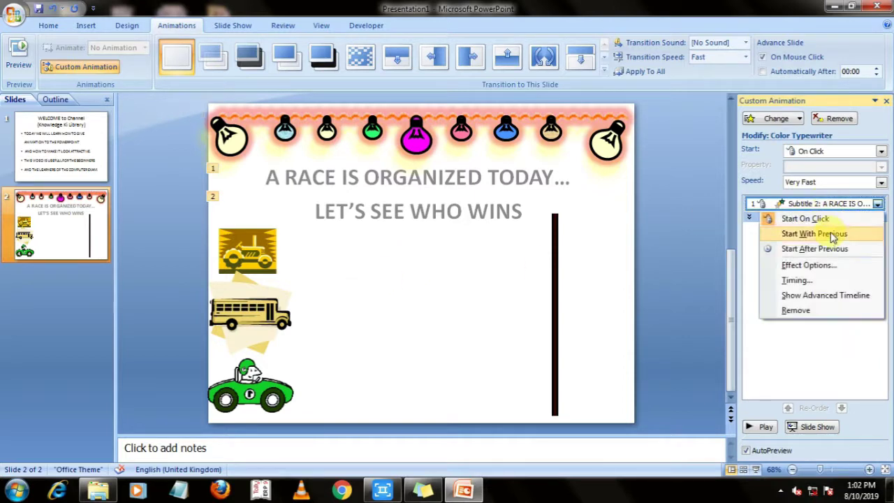
{"action": "left_click", "coordinate": [821, 311]}
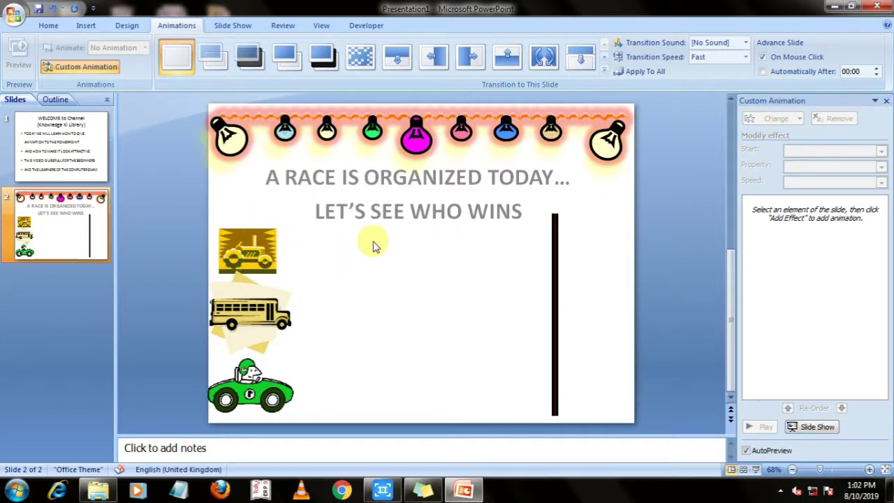
{"action": "left_click", "coordinate": [263, 242]}
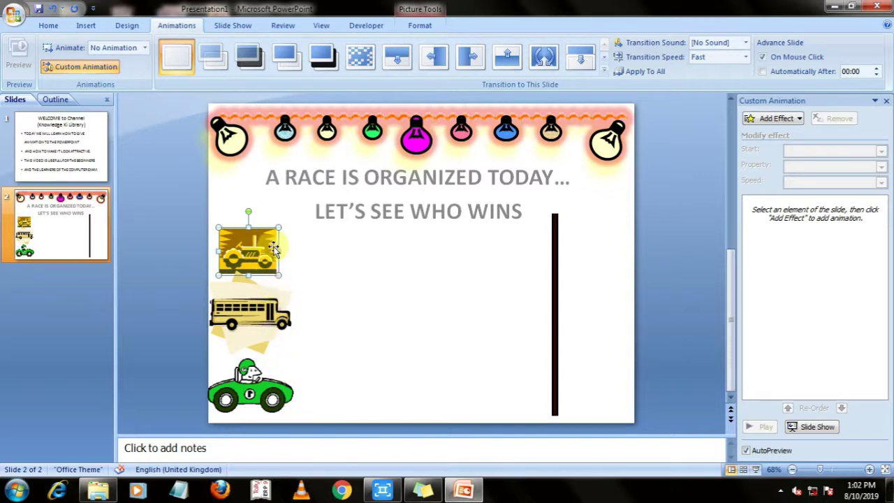
Draw a level Line motion path for the tractor across to the finish line.
{"action": "left_click", "coordinate": [775, 118]}
{"action": "mouse_move", "coordinate": [753, 180]}
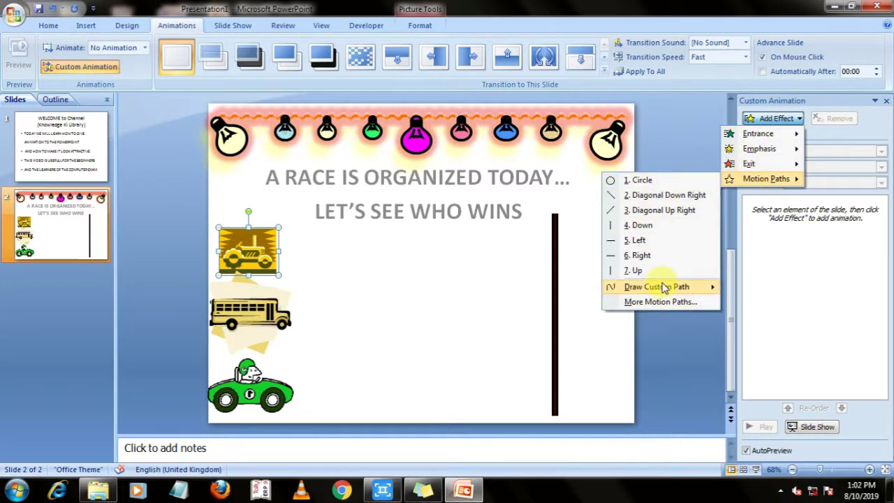
{"action": "mouse_move", "coordinate": [659, 286]}
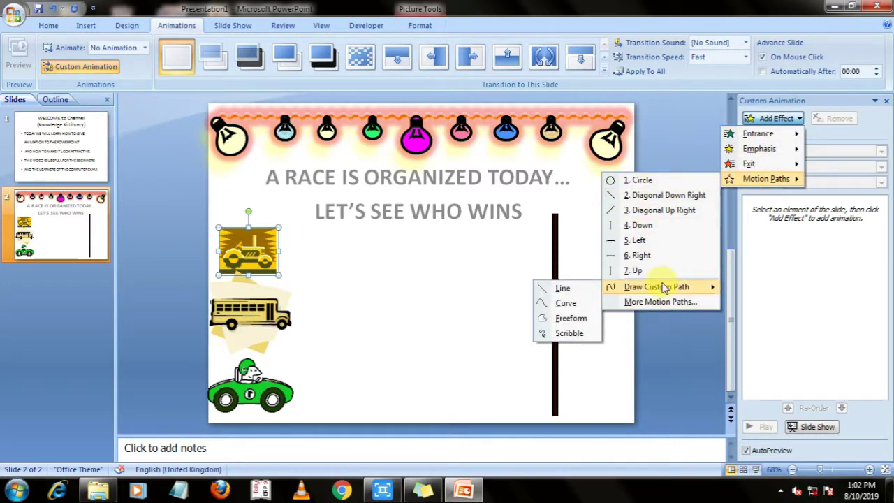
{"action": "left_click", "coordinate": [563, 289]}
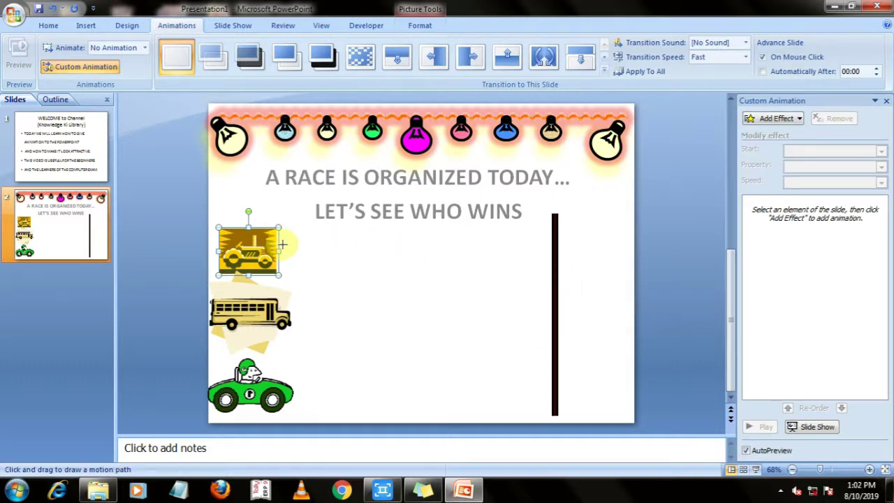
{"action": "left_click_drag", "start_coordinate": [279, 244], "coordinate": [549, 241]}
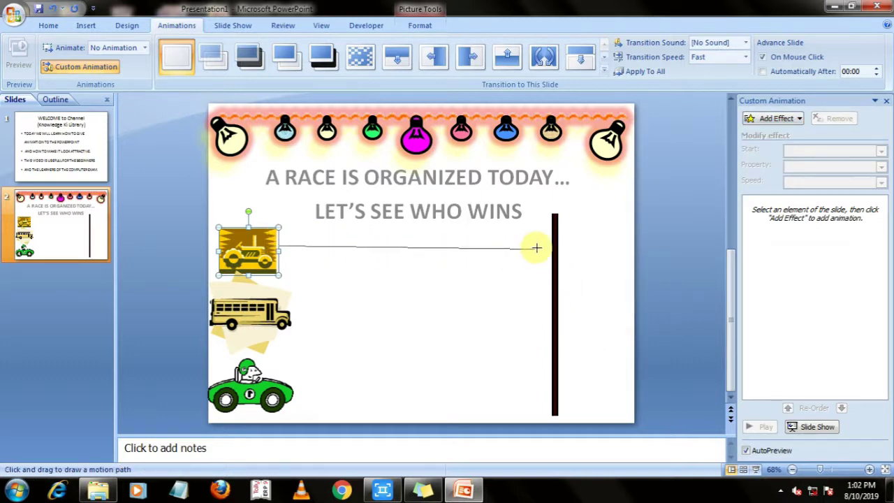
{"action": "mouse_move", "coordinate": [551, 243]}
{"action": "left_mouse_down"}
{"action": "mouse_move", "coordinate": [590, 240]}
{"action": "mouse_move", "coordinate": [578, 243]}
{"action": "left_mouse_up"}
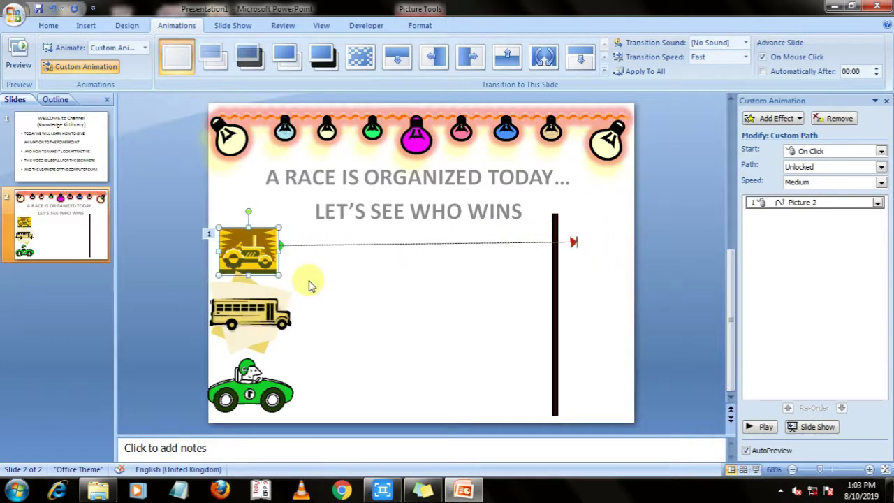
{"action": "left_click", "coordinate": [241, 310]}
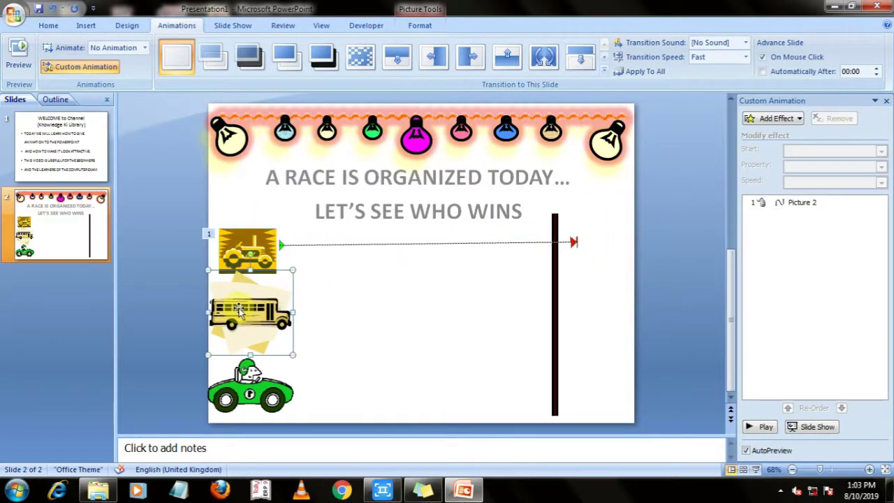
Draw a straight Line motion path from the bus across past the finish line.
{"action": "left_click", "coordinate": [776, 118]}
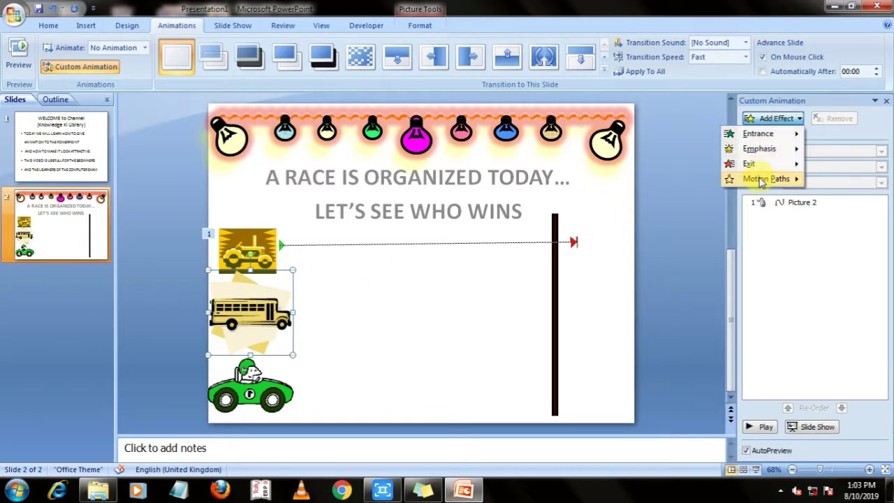
{"action": "mouse_move", "coordinate": [648, 292]}
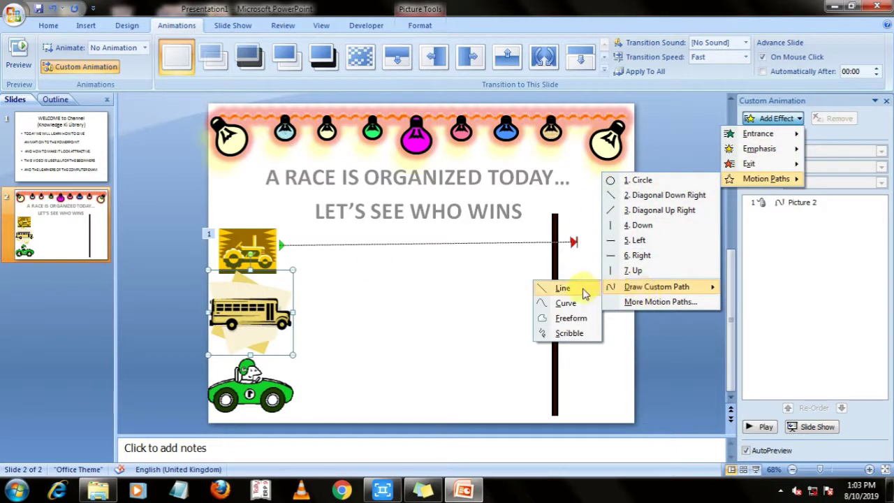
{"action": "left_click", "coordinate": [585, 293]}
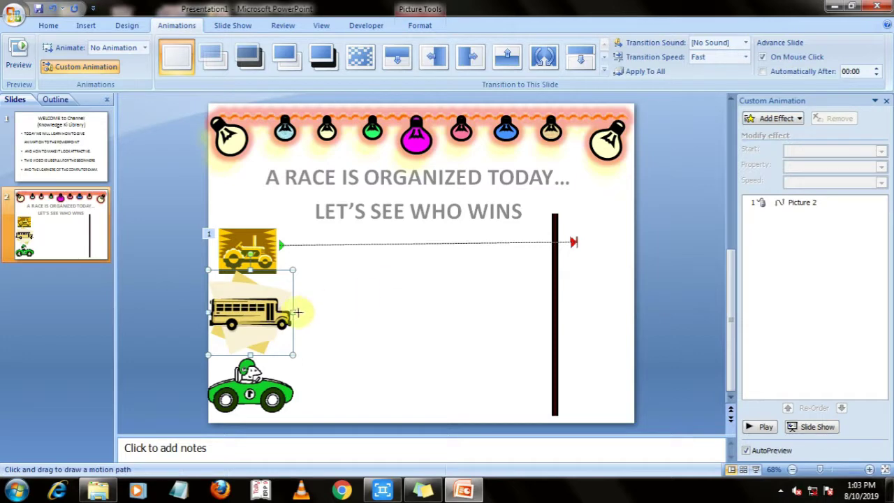
{"action": "left_click_drag", "start_coordinate": [295, 301], "coordinate": [578, 303]}
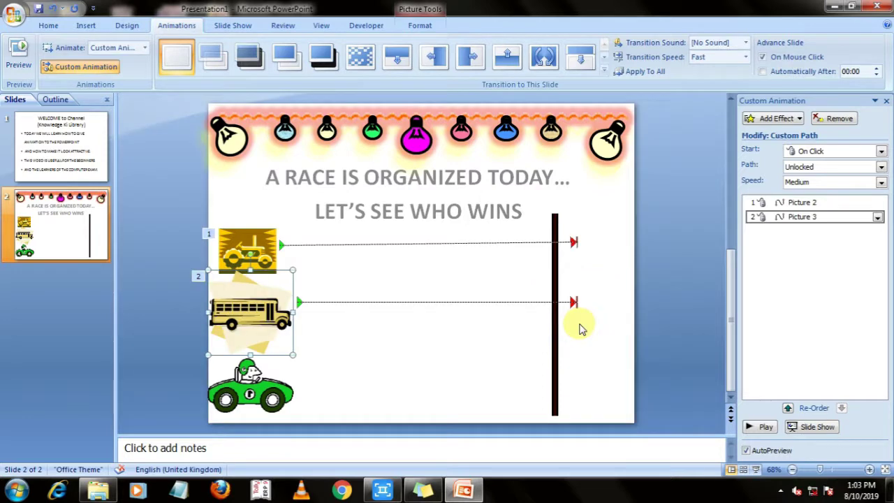
Draw a straight Line motion path from the green car across past the finish line.
{"action": "left_click", "coordinate": [269, 387]}
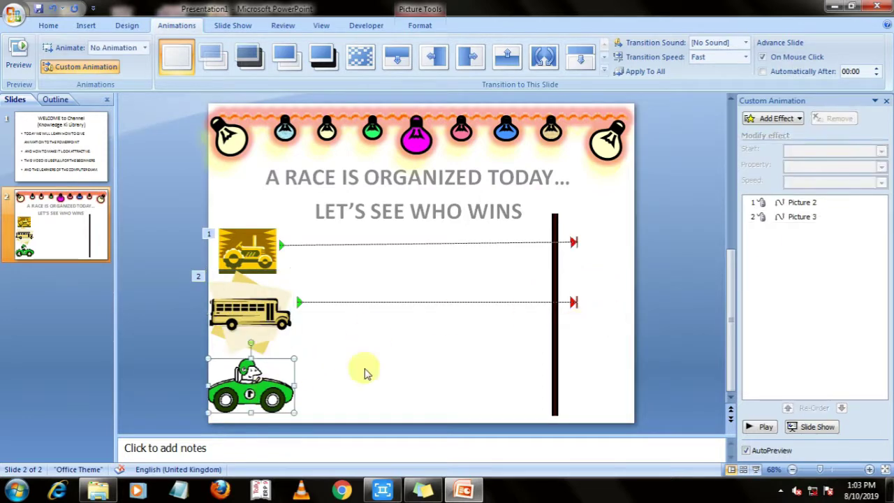
{"action": "left_click", "coordinate": [783, 124]}
{"action": "mouse_move", "coordinate": [761, 178]}
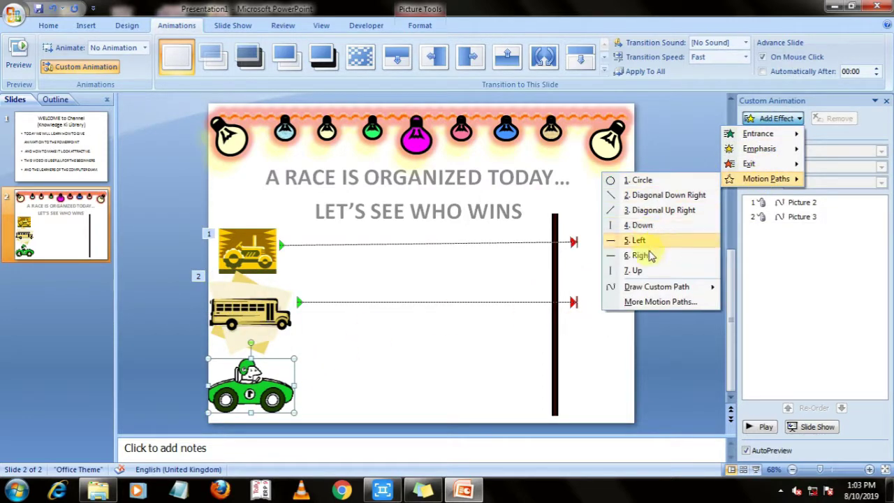
{"action": "mouse_move", "coordinate": [653, 290]}
{"action": "left_click", "coordinate": [562, 287]}
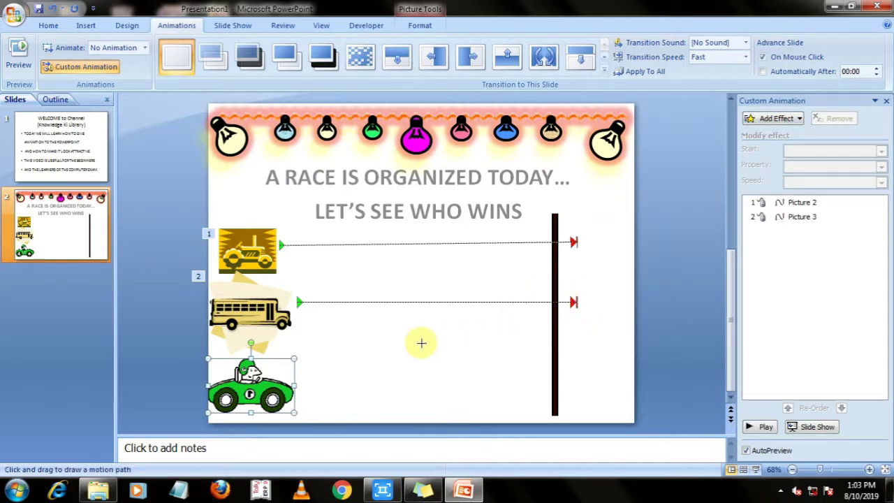
{"action": "mouse_move", "coordinate": [295, 377]}
{"action": "left_mouse_down"}
{"action": "mouse_move", "coordinate": [584, 376]}
{"action": "mouse_move", "coordinate": [573, 374]}
{"action": "left_mouse_up"}
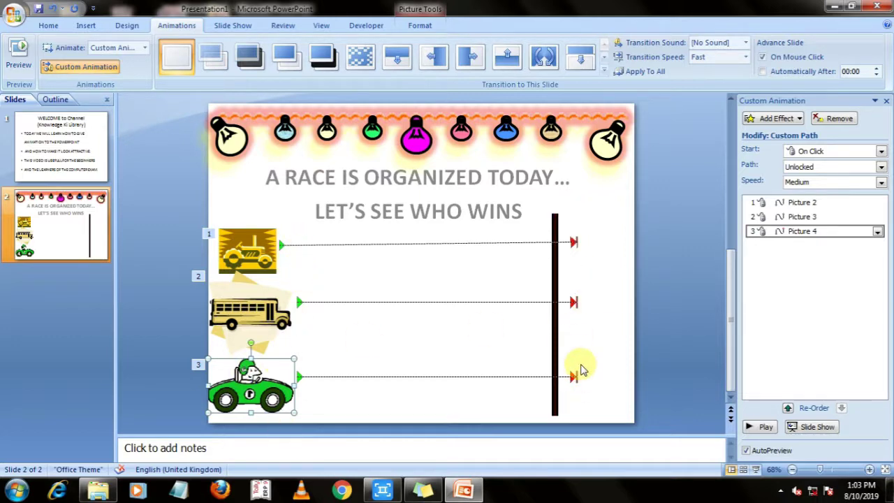
Set the tractor path's Timing Start to With Previous.
{"action": "left_click", "coordinate": [796, 202]}
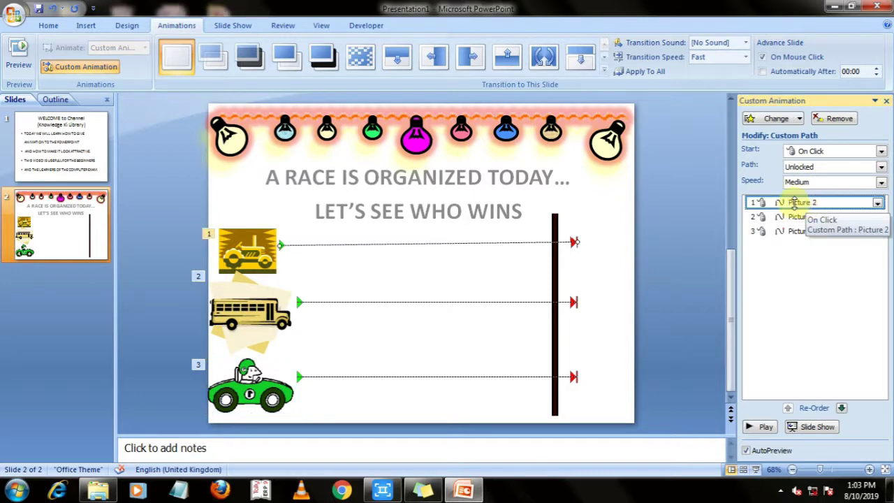
{"action": "double_click", "coordinate": [802, 203]}
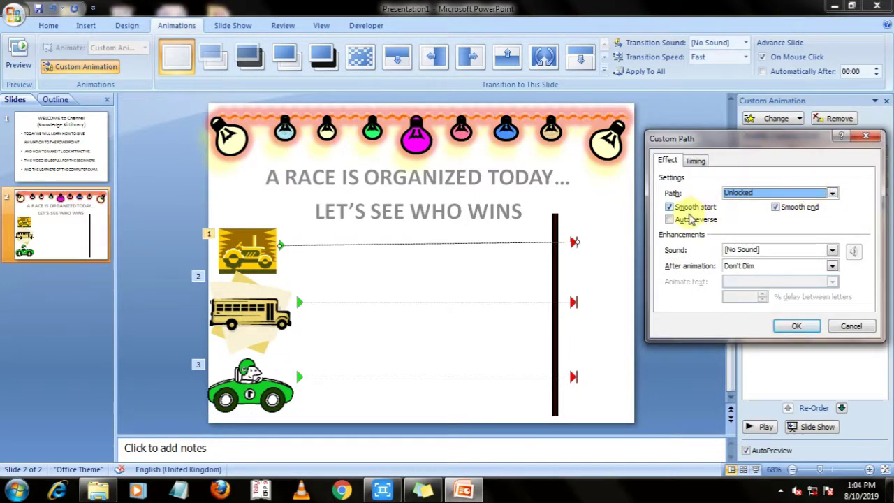
{"action": "left_click", "coordinate": [698, 161]}
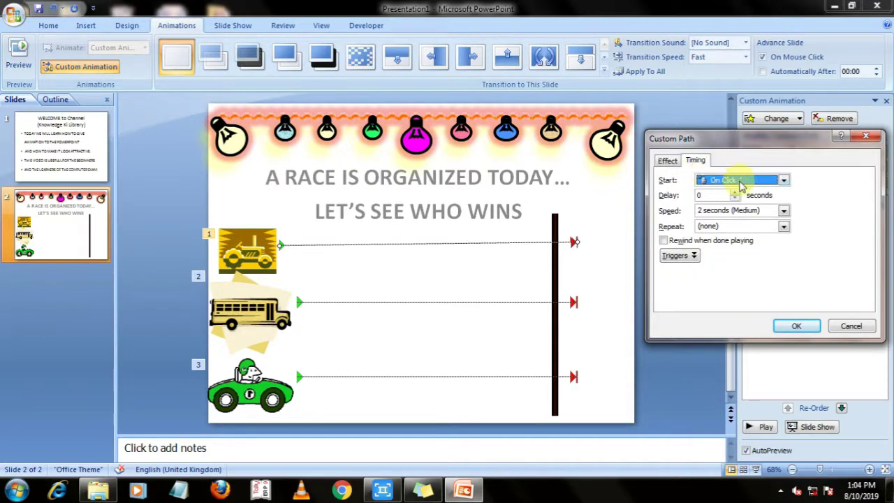
{"action": "left_click", "coordinate": [783, 180]}
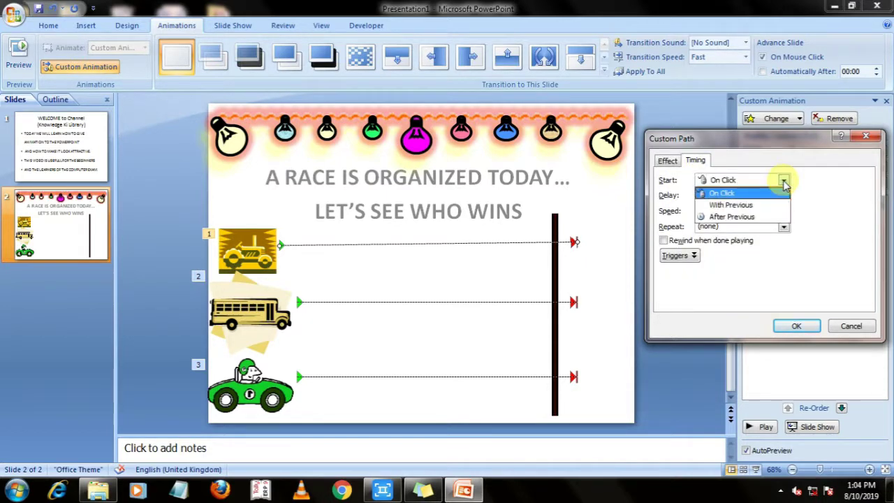
{"action": "left_click", "coordinate": [757, 207]}
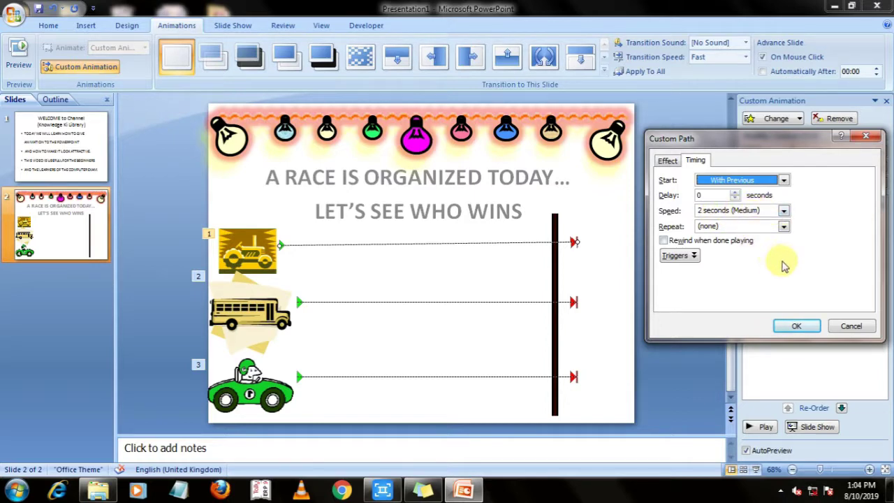
{"action": "left_click", "coordinate": [798, 327]}
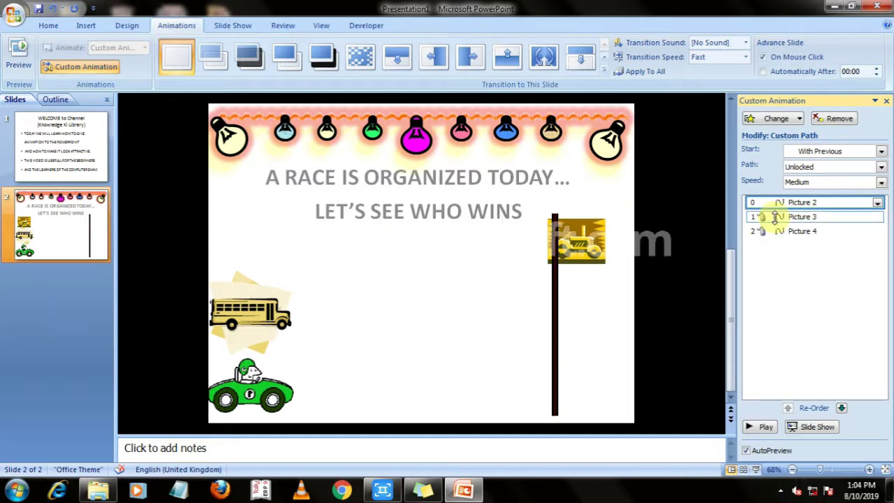
Set the bus path (Picture 3) Timing Start to With Previous.
{"action": "double_click", "coordinate": [775, 216]}
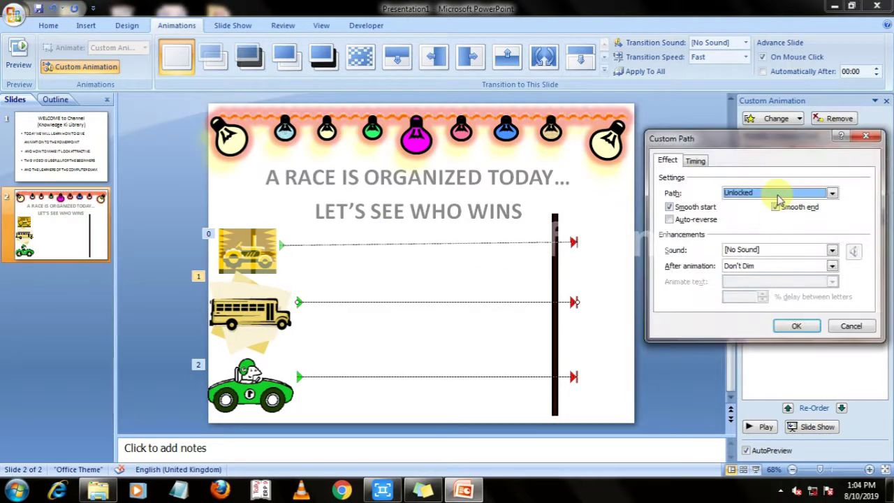
{"action": "left_click", "coordinate": [695, 162]}
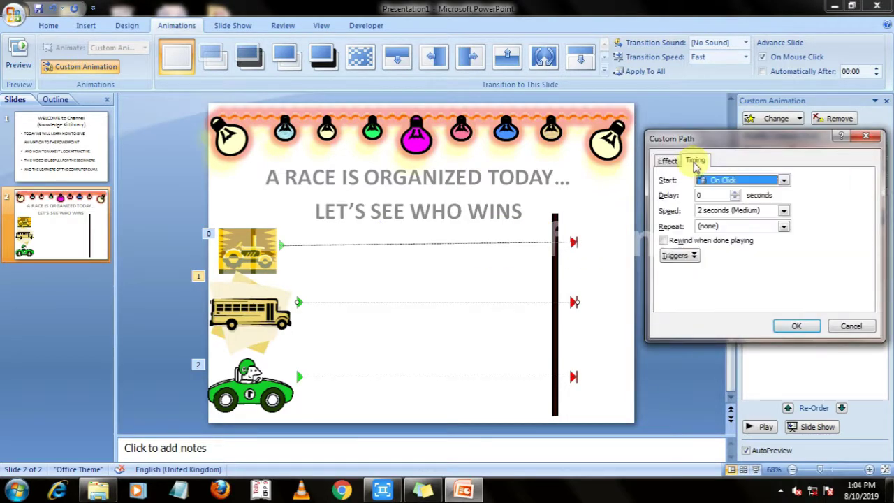
{"action": "left_click", "coordinate": [784, 180]}
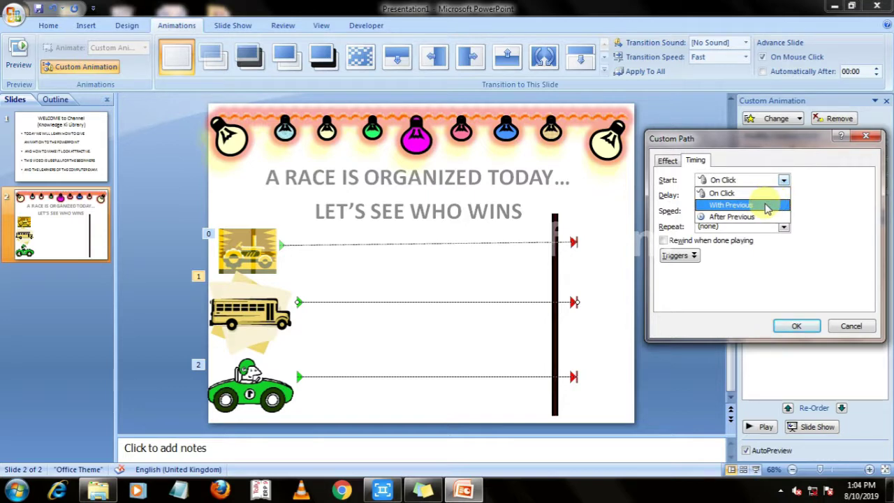
{"action": "left_click", "coordinate": [767, 208]}
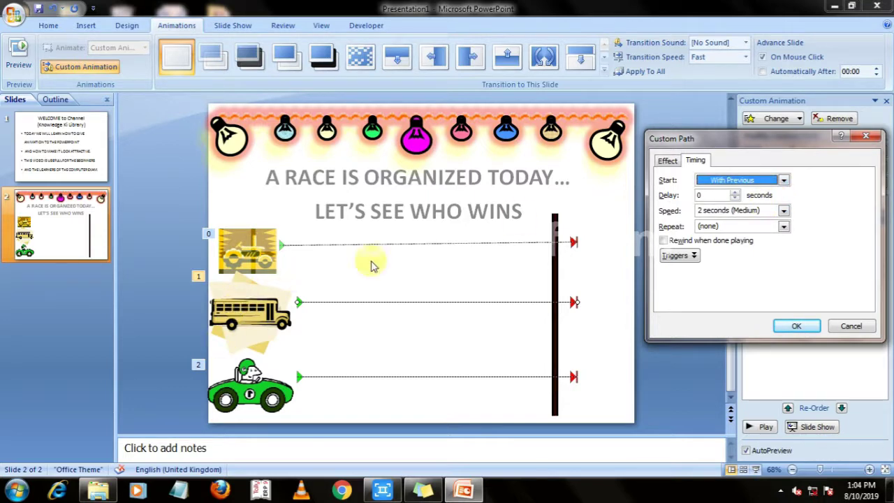
{"action": "left_click", "coordinate": [784, 181]}
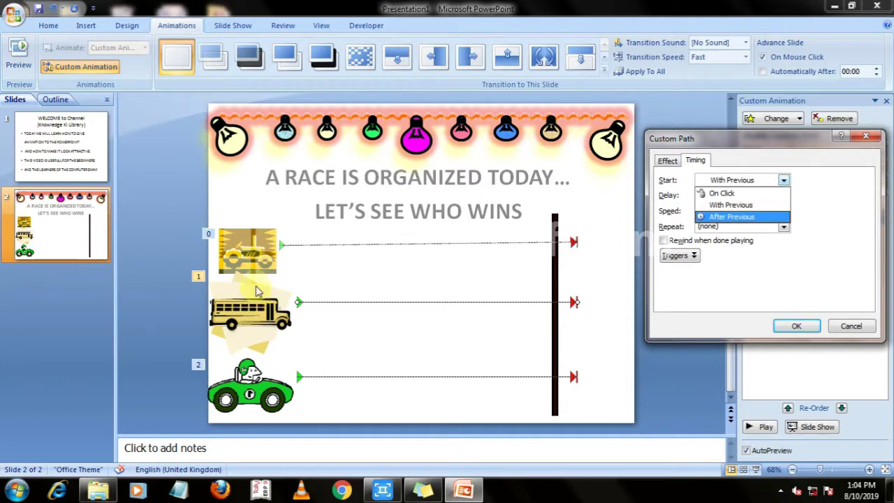
{"action": "left_click", "coordinate": [701, 205]}
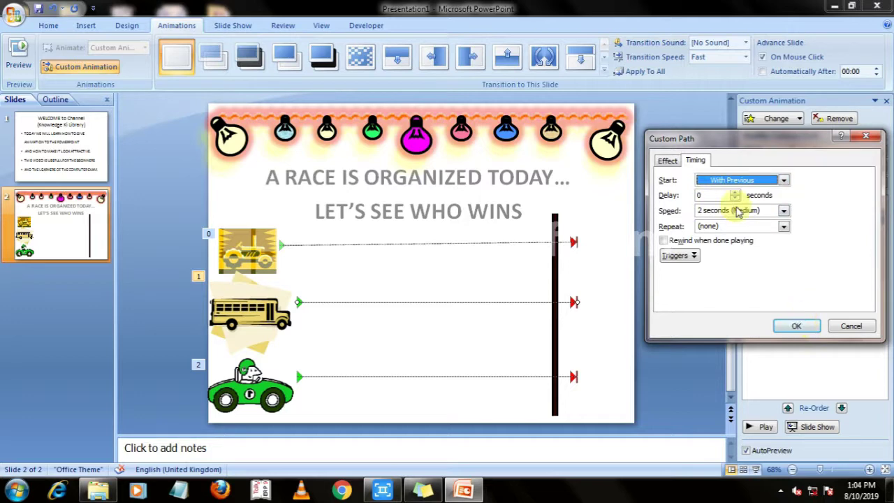
{"action": "left_click", "coordinate": [800, 327]}
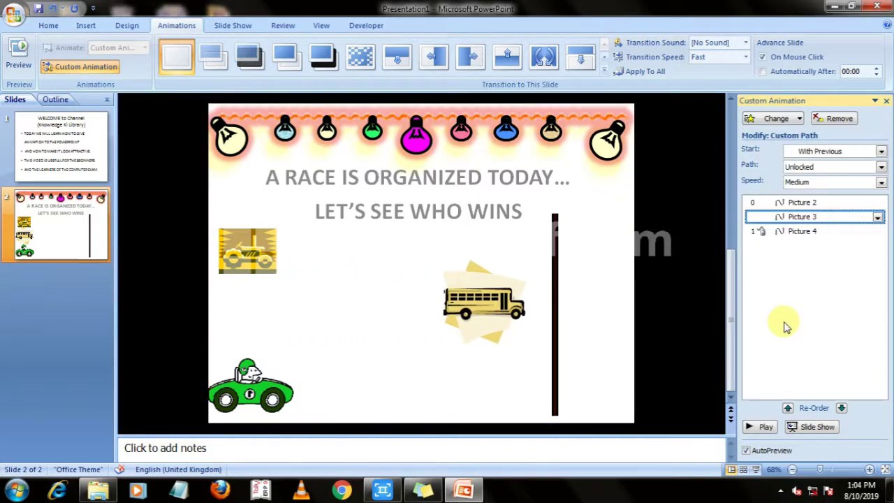
{"action": "left_click", "coordinate": [281, 384]}
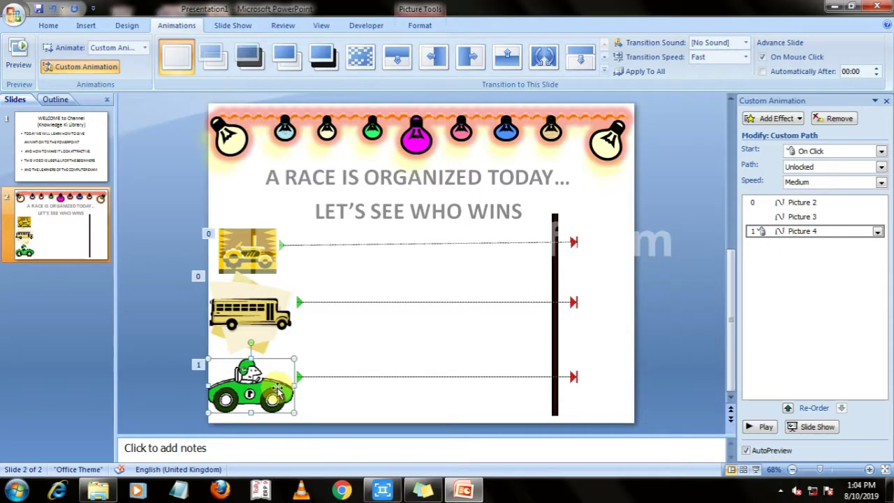
Set the car path (Picture 4) Timing Start to With Previous.
{"action": "double_click", "coordinate": [804, 231]}
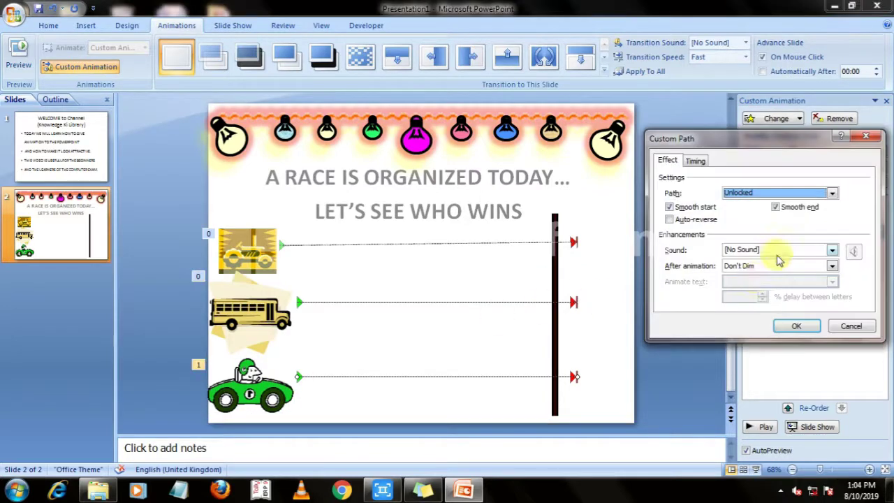
{"action": "left_click", "coordinate": [695, 161]}
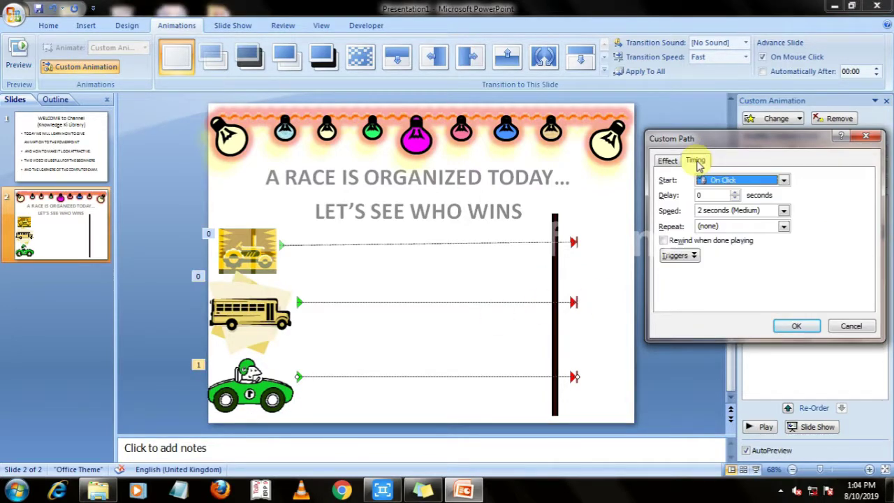
{"action": "left_click", "coordinate": [785, 181]}
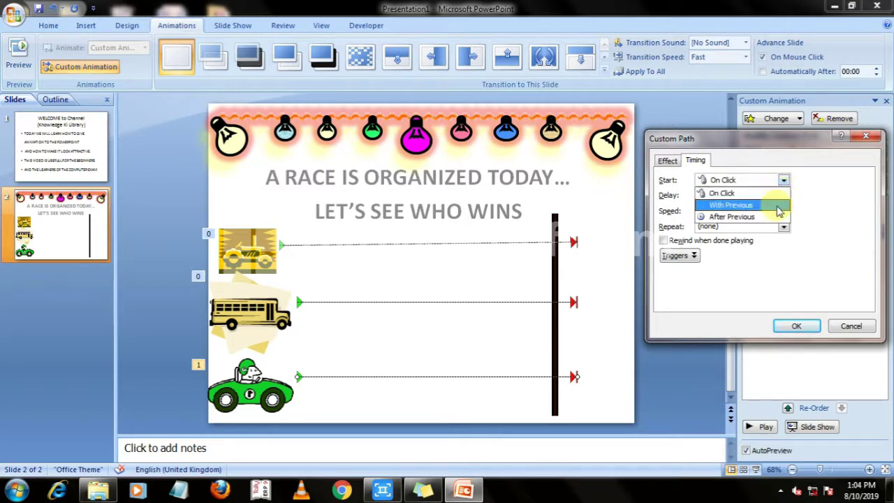
{"action": "left_click", "coordinate": [775, 202]}
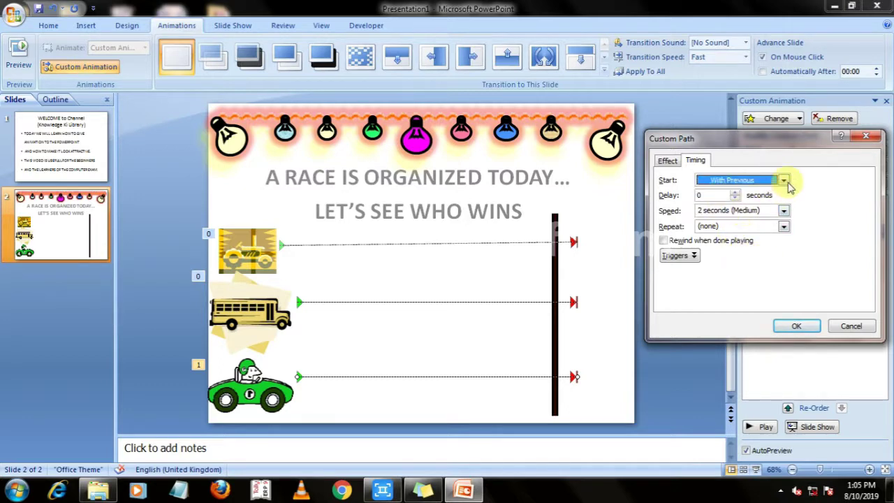
{"action": "left_click", "coordinate": [797, 327]}
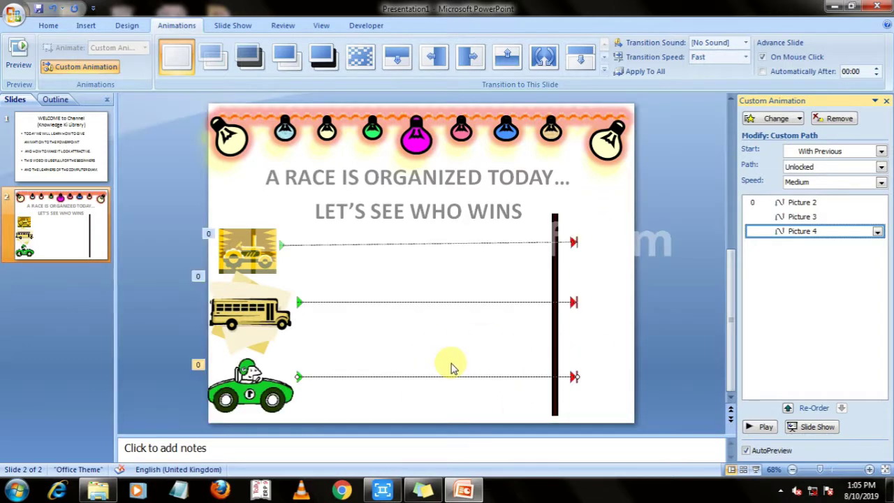
{"action": "left_click", "coordinate": [225, 139]}
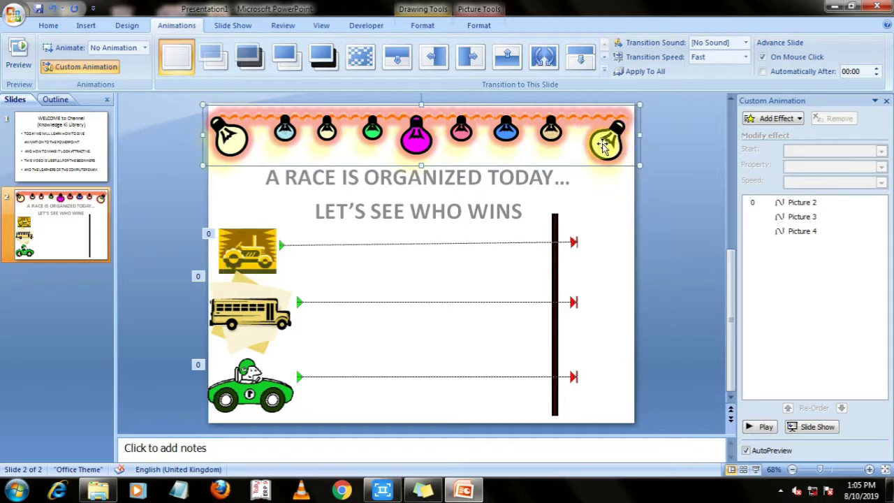
Add a Flash Bulb emphasis to the bulb group and move it to the top of the animation list.
{"action": "left_click", "coordinate": [777, 120]}
{"action": "mouse_move", "coordinate": [752, 157]}
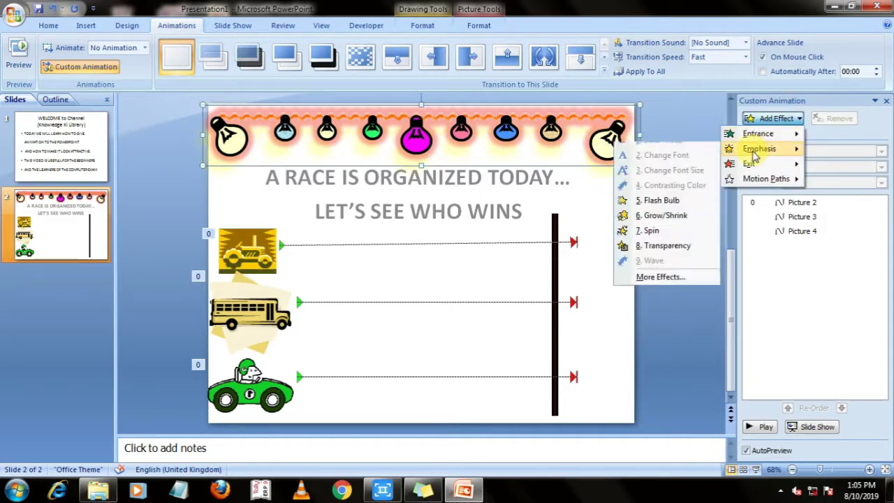
{"action": "left_click", "coordinate": [669, 214]}
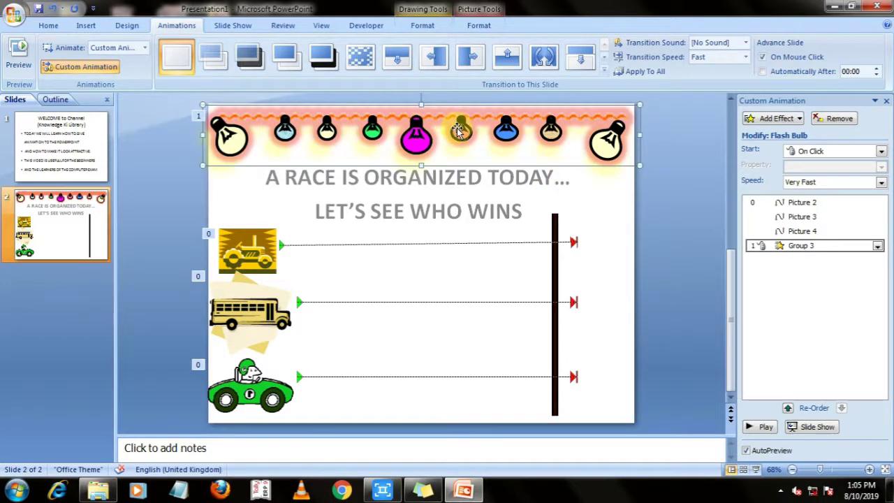
{"action": "left_click_drag", "start_coordinate": [829, 250], "coordinate": [825, 199]}
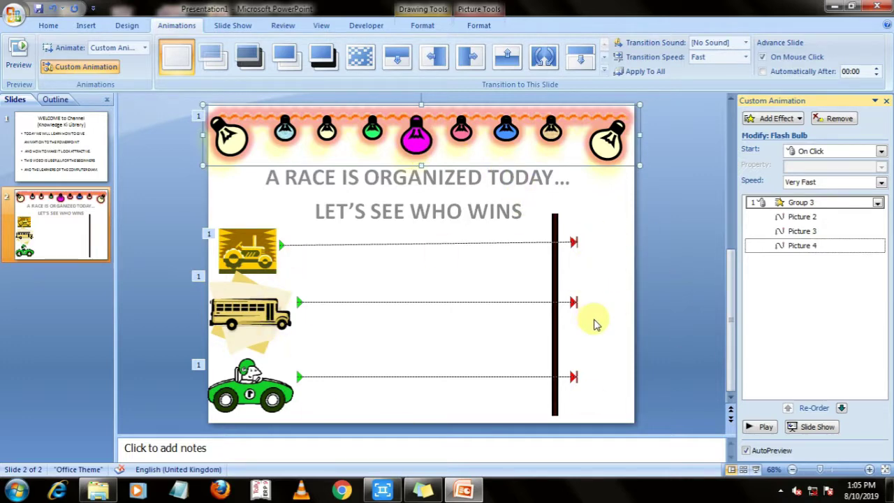
{"action": "double_click", "coordinate": [796, 203]}
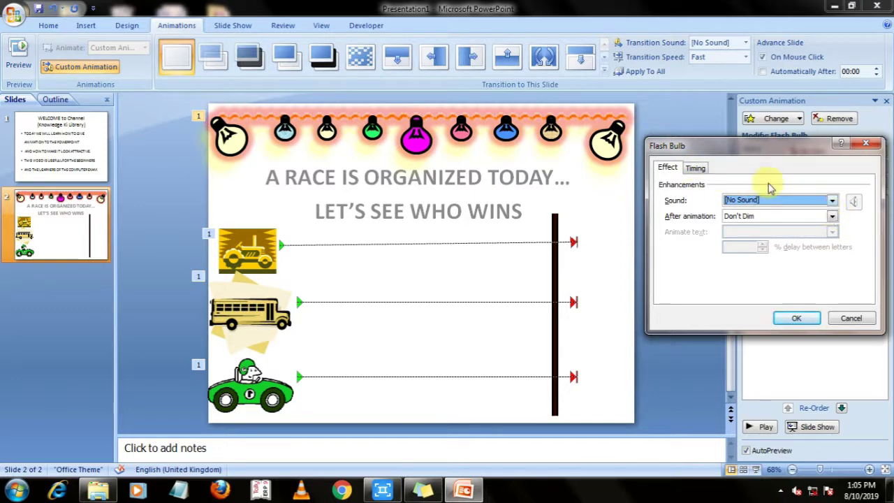
Set the Flash Bulb timing to start With Previous and repeat Until Next Click.
{"action": "left_click", "coordinate": [695, 167]}
{"action": "left_click", "coordinate": [782, 187]}
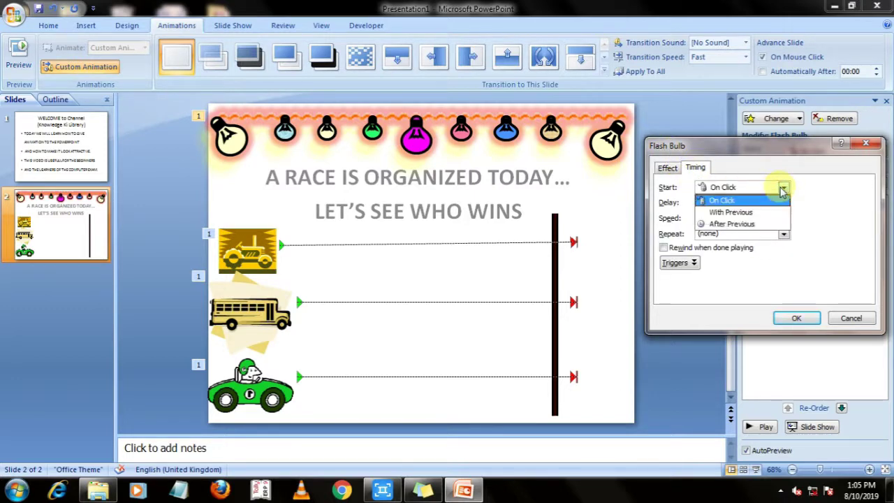
{"action": "left_click", "coordinate": [761, 213]}
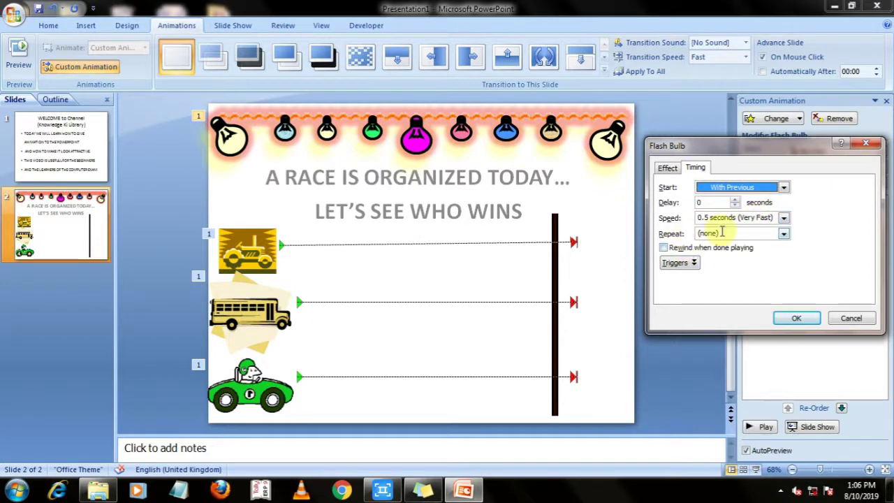
{"action": "left_click", "coordinate": [783, 233]}
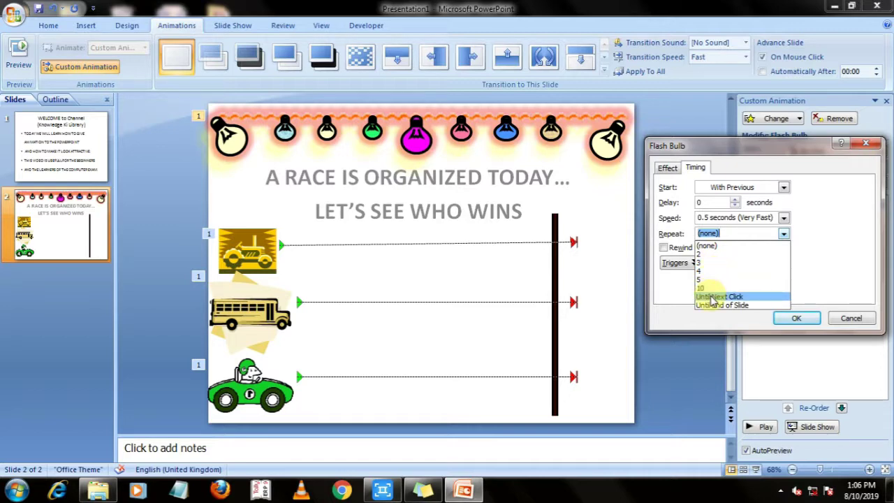
{"action": "left_click", "coordinate": [716, 297]}
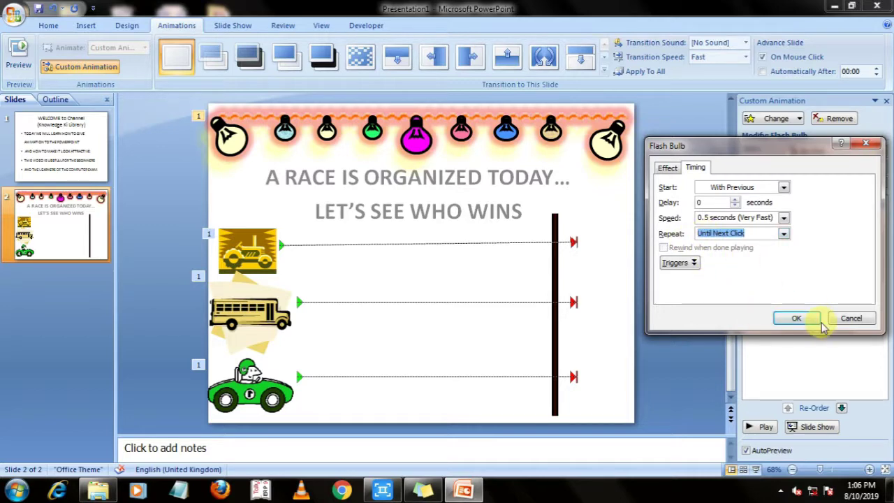
{"action": "left_click", "coordinate": [797, 318]}
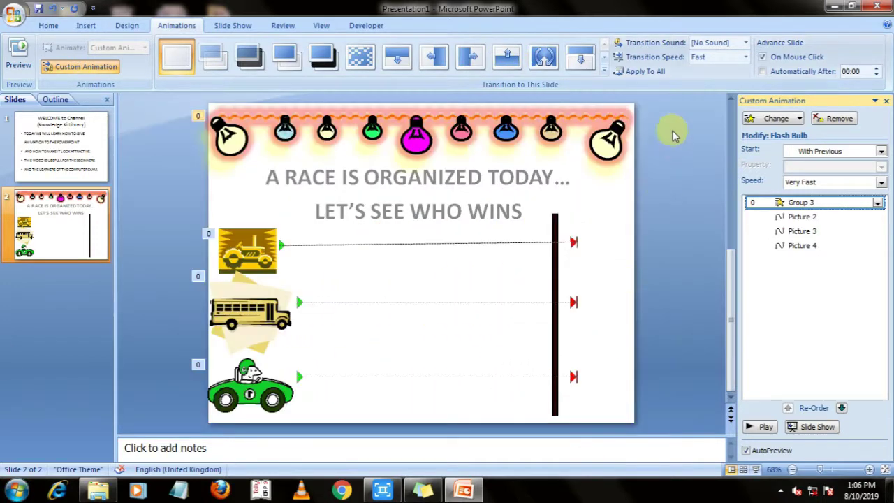
Apply Checkerboard Down to slide 2 and Wedge to slide 1, then close the Custom Animation pane.
{"action": "left_click", "coordinate": [602, 73]}
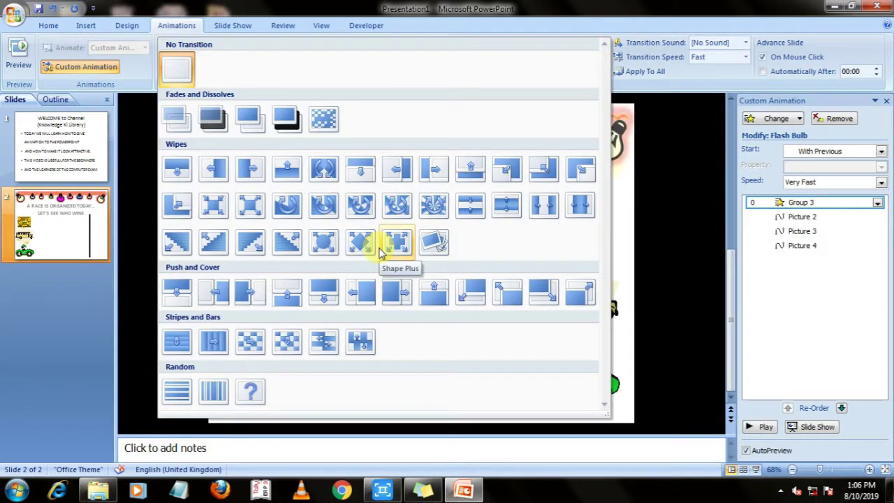
{"action": "left_click", "coordinate": [291, 349]}
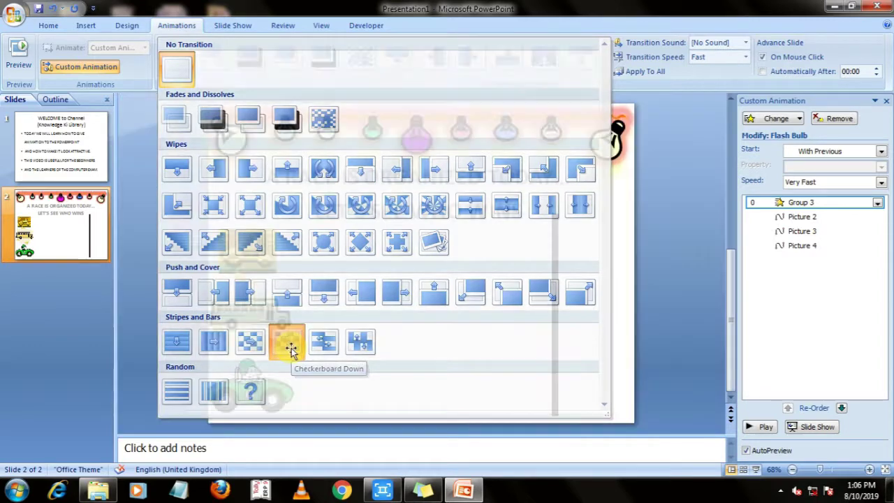
{"action": "left_click", "coordinate": [69, 150]}
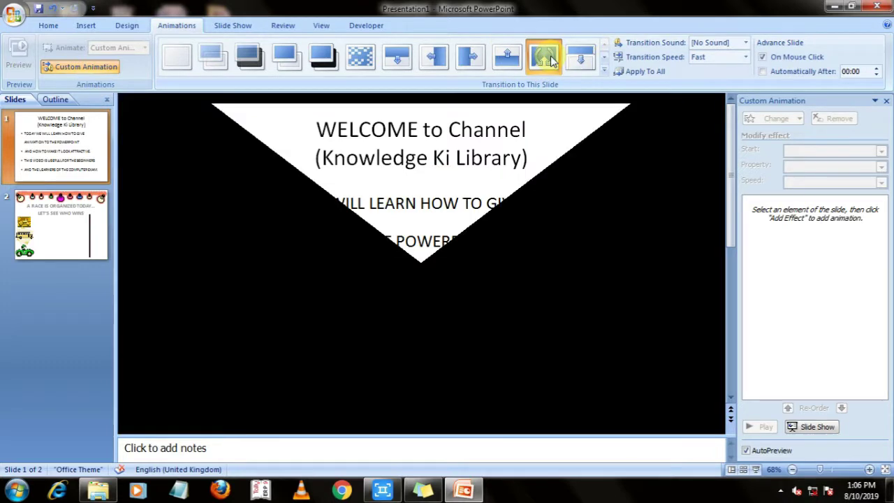
{"action": "left_click", "coordinate": [543, 58]}
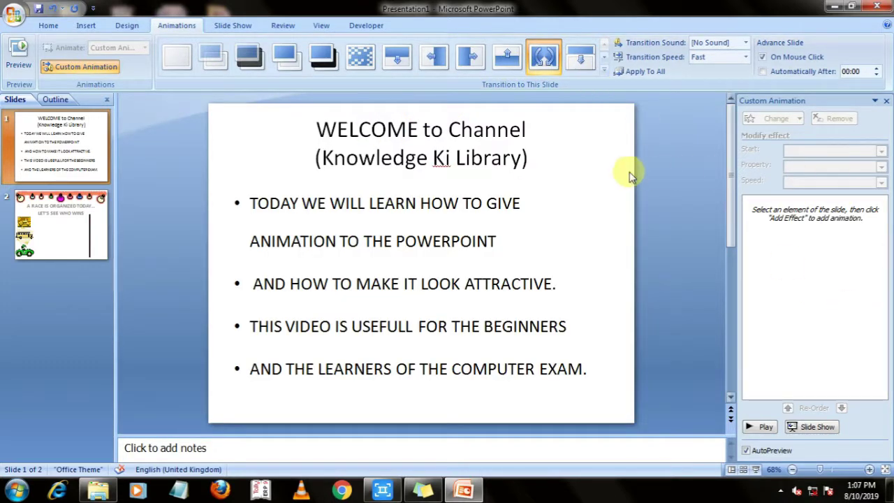
{"action": "left_click", "coordinate": [884, 102]}
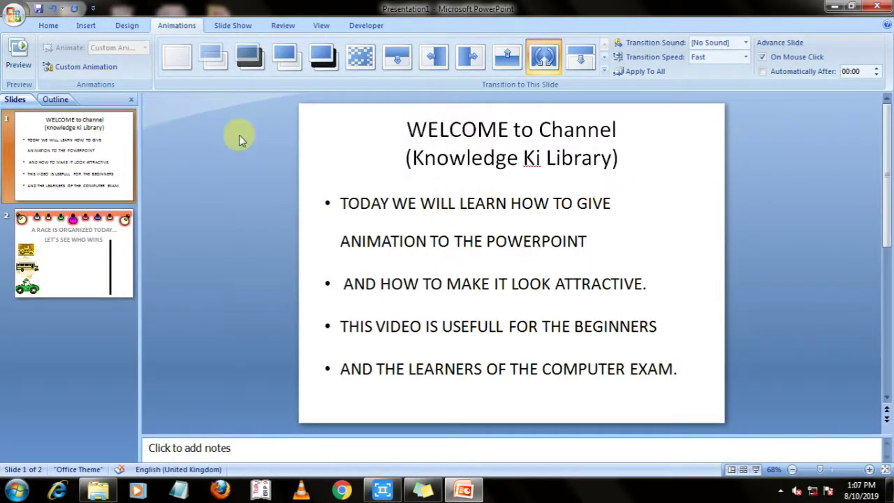
Set the welcome slide's transition speed to Slow, keeping the Wedge transition.
{"action": "left_click", "coordinate": [507, 60]}
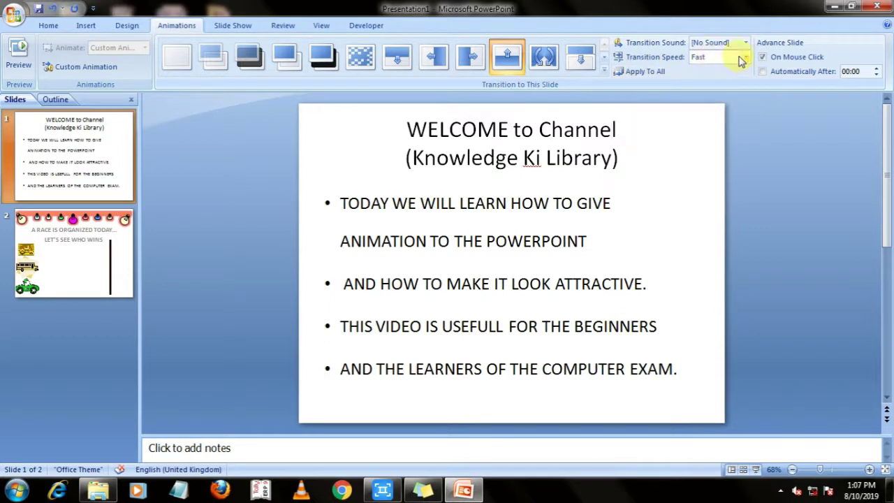
{"action": "left_click", "coordinate": [740, 58]}
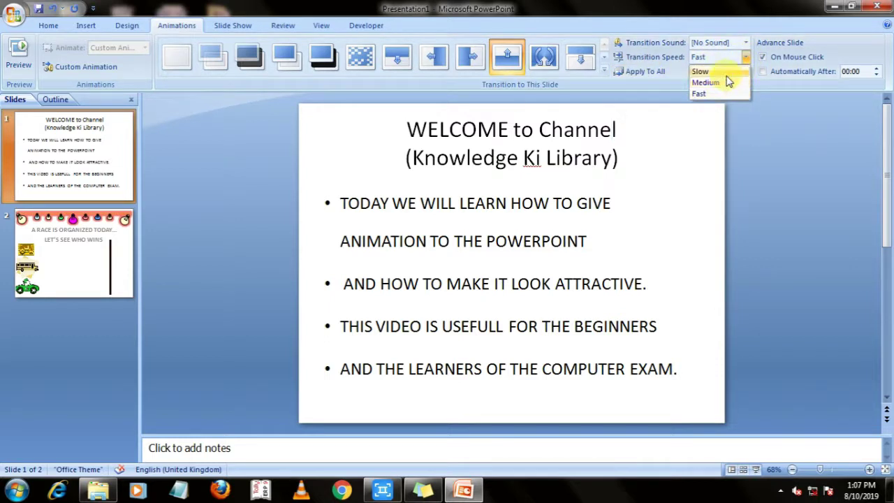
{"action": "left_click", "coordinate": [726, 73]}
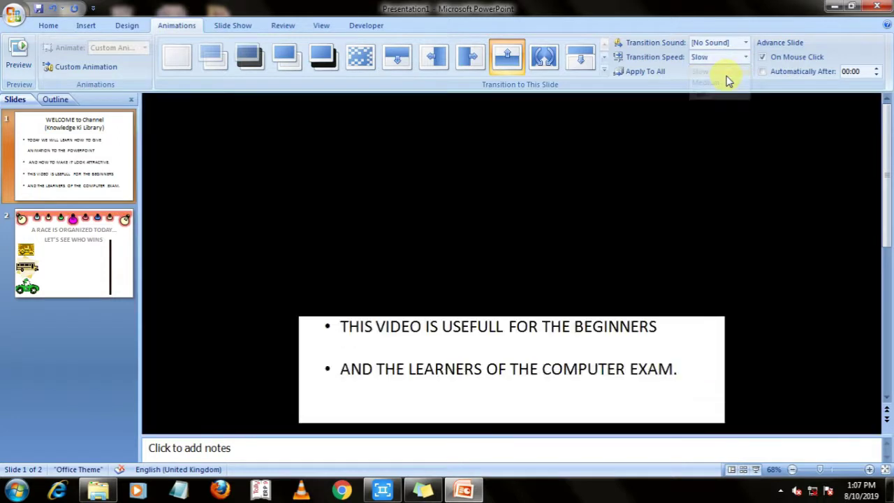
{"action": "left_click", "coordinate": [547, 61]}
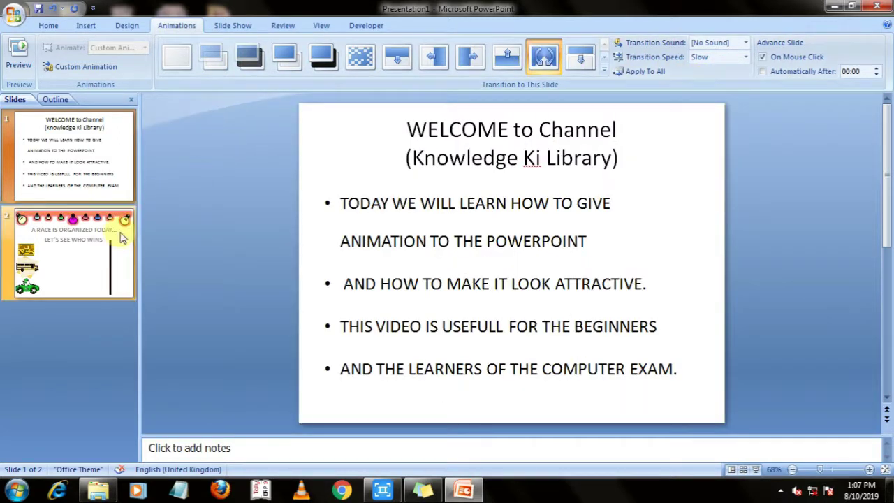
Set the race slide's transition speed to Slow.
{"action": "left_click", "coordinate": [117, 236]}
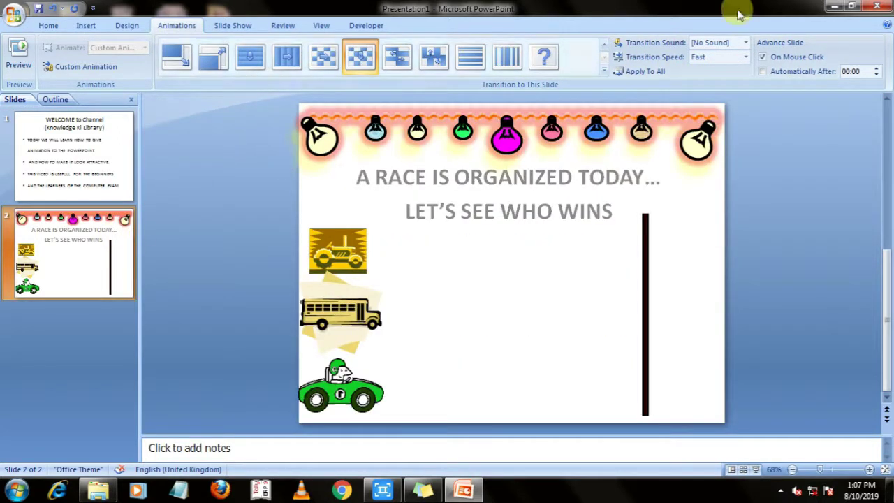
{"action": "left_click", "coordinate": [746, 57]}
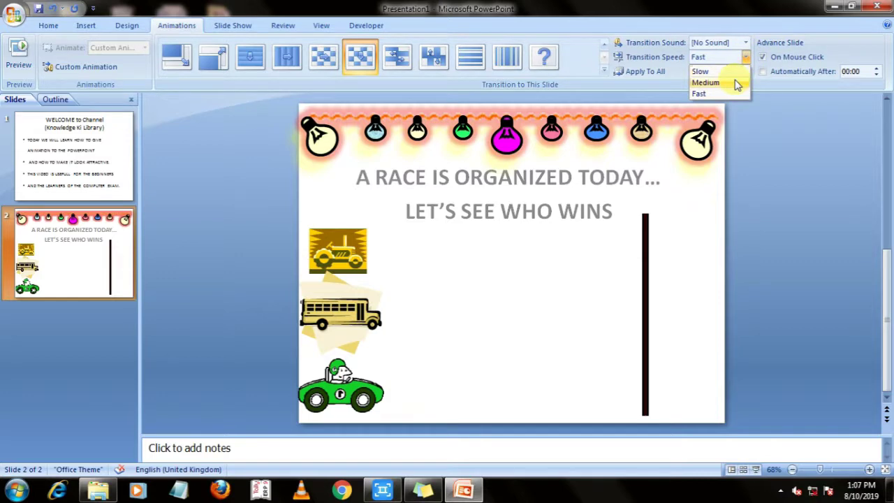
{"action": "left_click", "coordinate": [739, 73]}
{"action": "left_click", "coordinate": [746, 57]}
{"action": "left_click", "coordinate": [735, 72]}
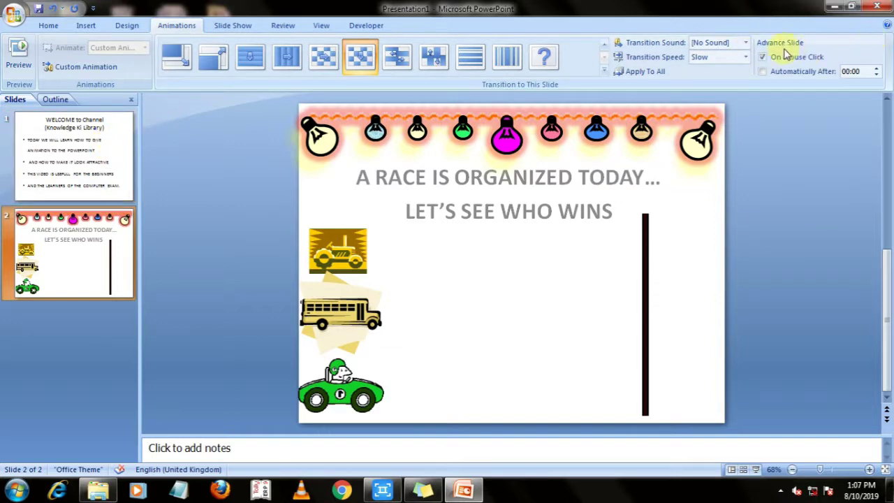
Turn off On Mouse Click advance for the welcome slide and return to it.
{"action": "left_click", "coordinate": [90, 123]}
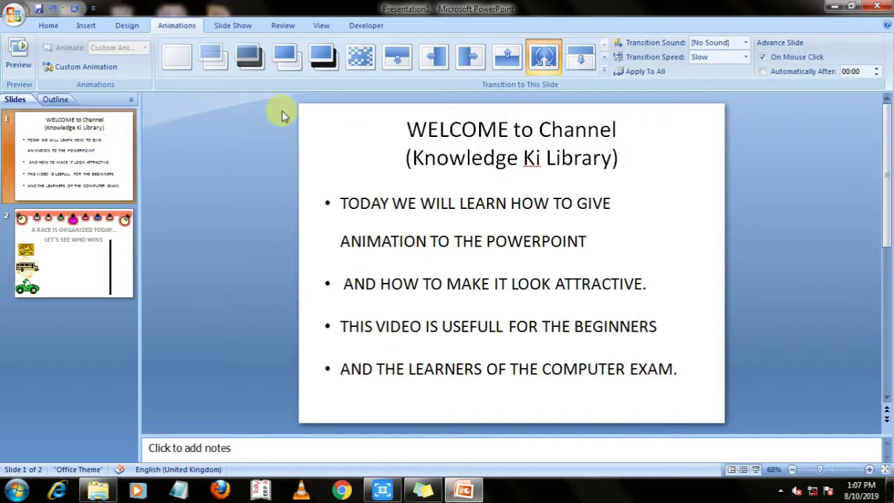
{"action": "left_click", "coordinate": [764, 60]}
{"action": "left_click", "coordinate": [98, 261]}
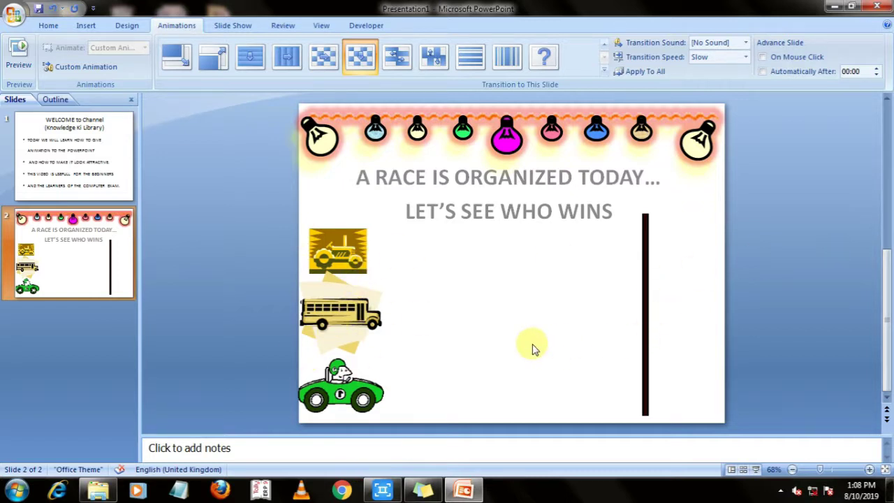
{"action": "left_click", "coordinate": [74, 135]}
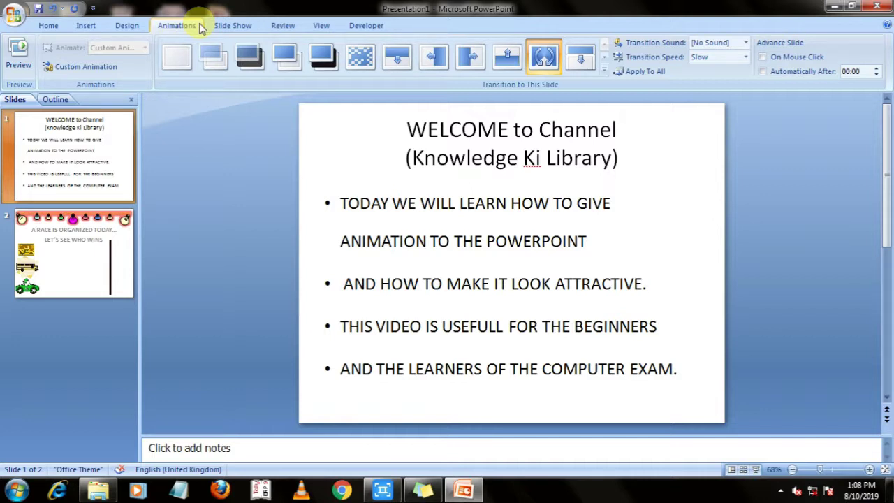
Run the slide show from the beginning with F5, watch the race, then exit with Esc.
{"action": "key", "text": "F5"}
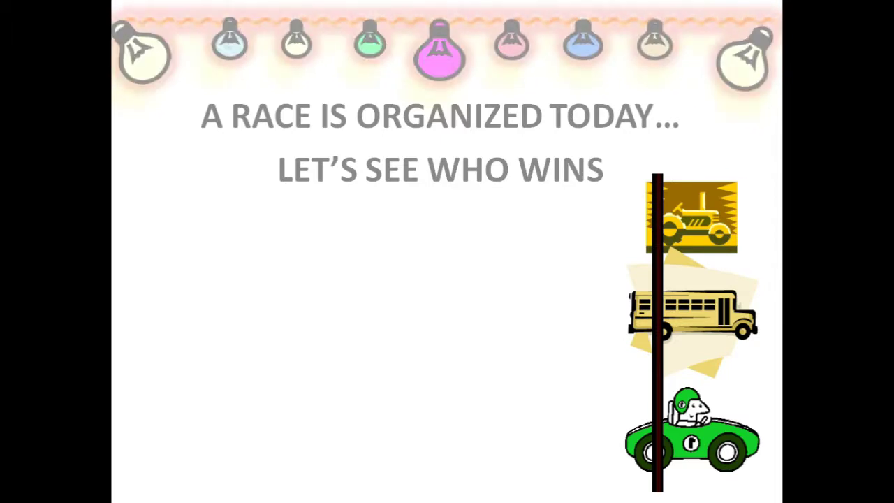
{"action": "key", "text": "Escape"}
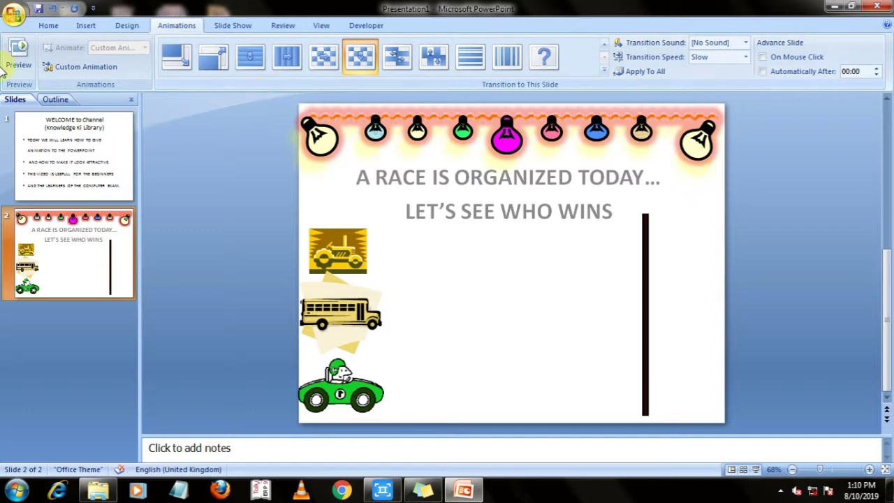
Select the slide 1 thumbnail so the welcome slide shows in the editing view.
{"action": "left_click", "coordinate": [77, 140]}
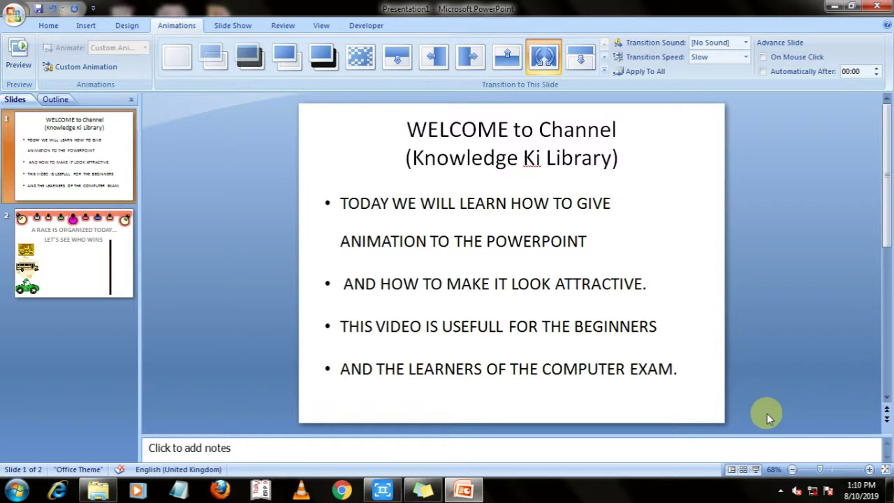
{"action": "left_click", "coordinate": [780, 491]}
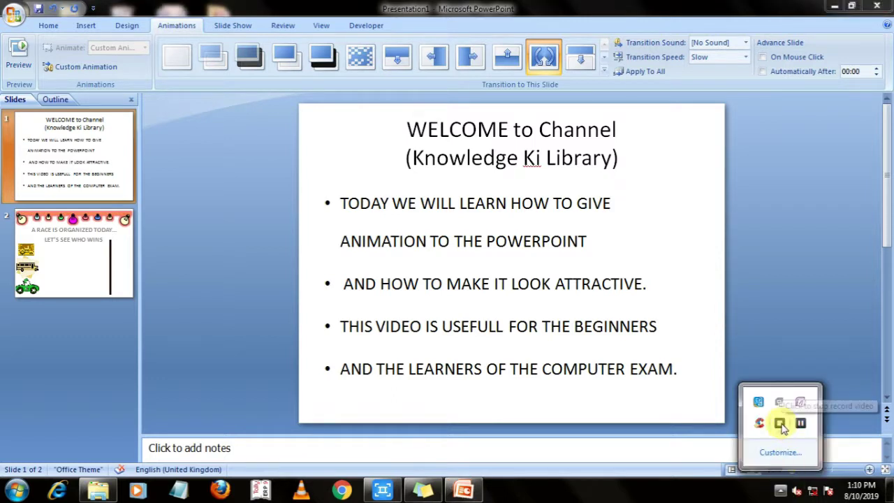